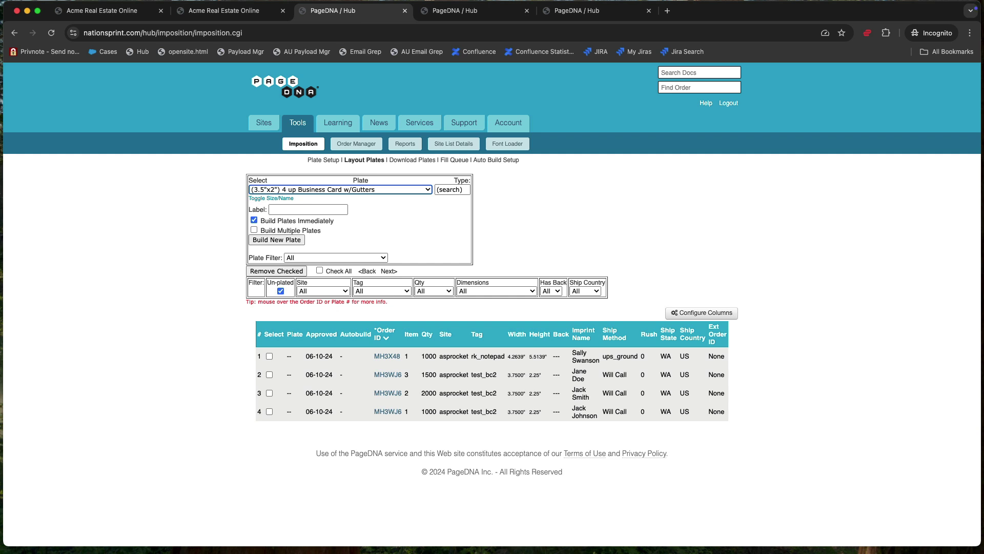
Review the Manufacturer Setup page of the Acme Real Estate site and the site's second open page.
left_click(98, 4)
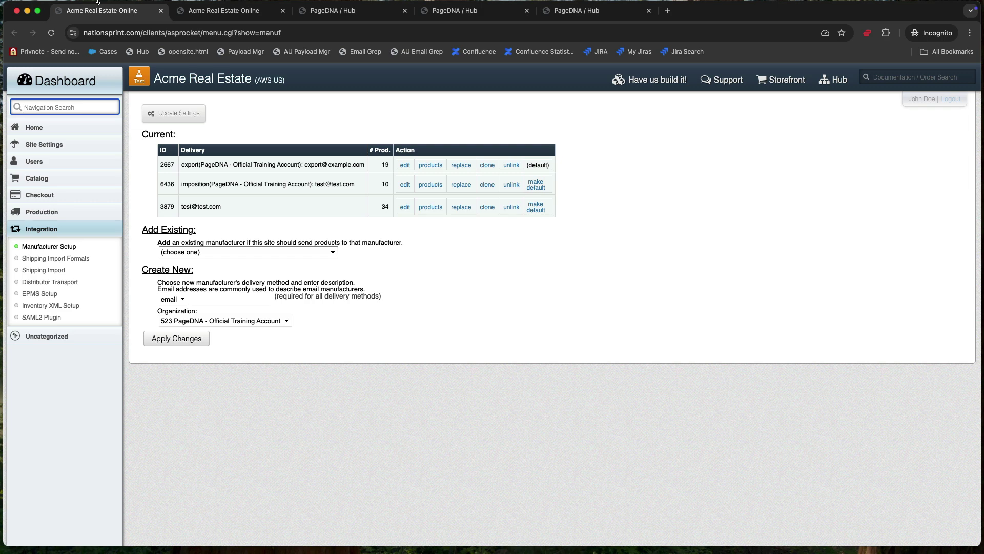
key("ctrl+Tab")
left_click(311, 489)
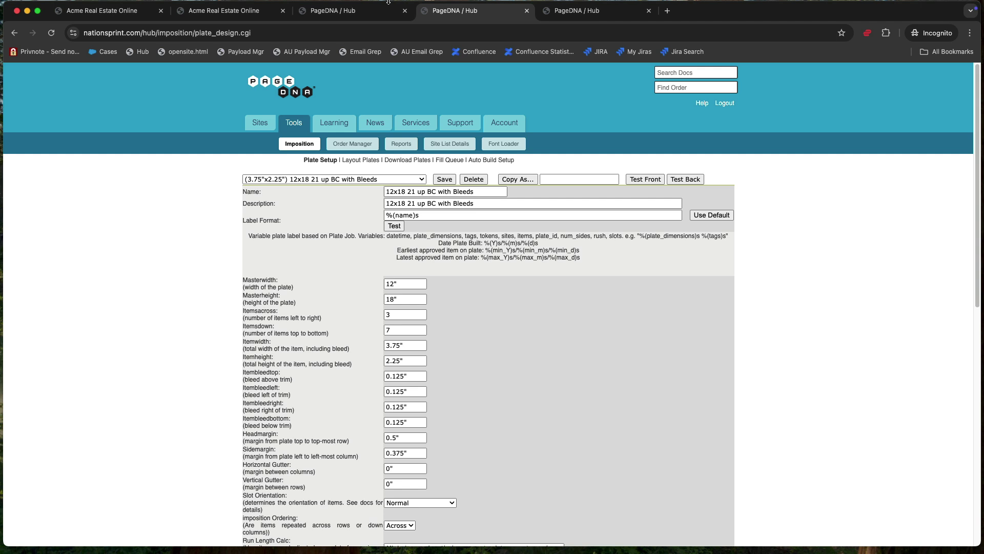
Go to Plate Setup and review the available plate designs, keeping 12x18 21 up BC with Bleeds selected.
left_click(388, 2)
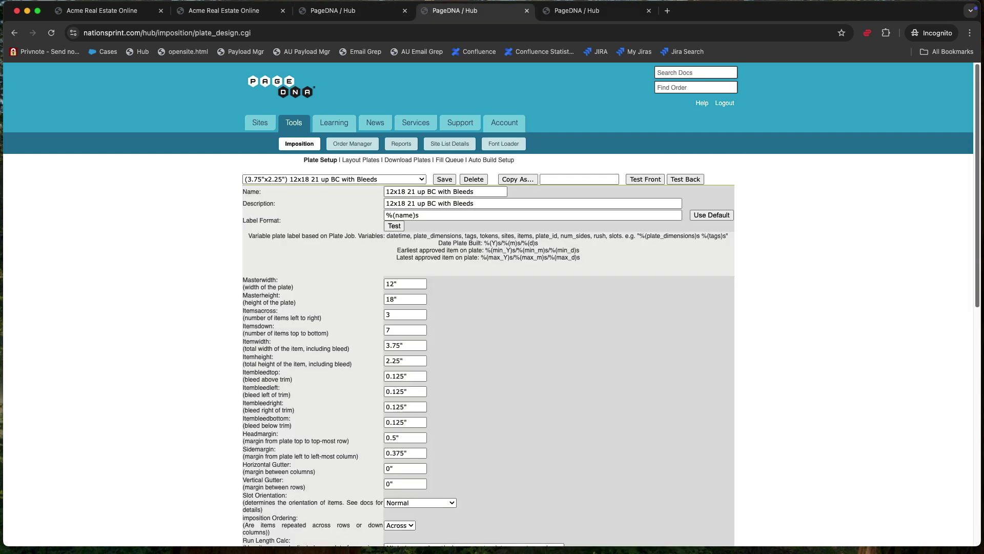
left_click(322, 179)
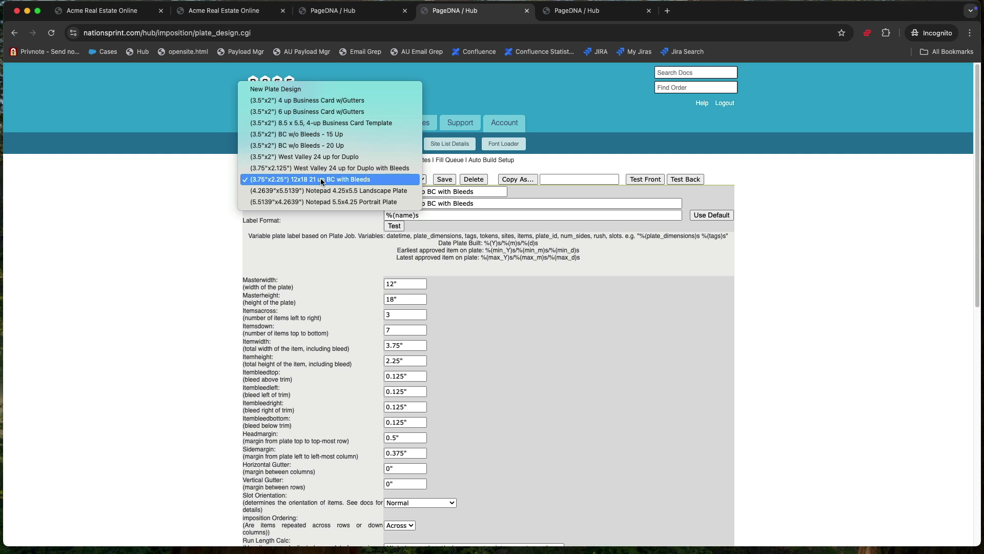
left_click(322, 179)
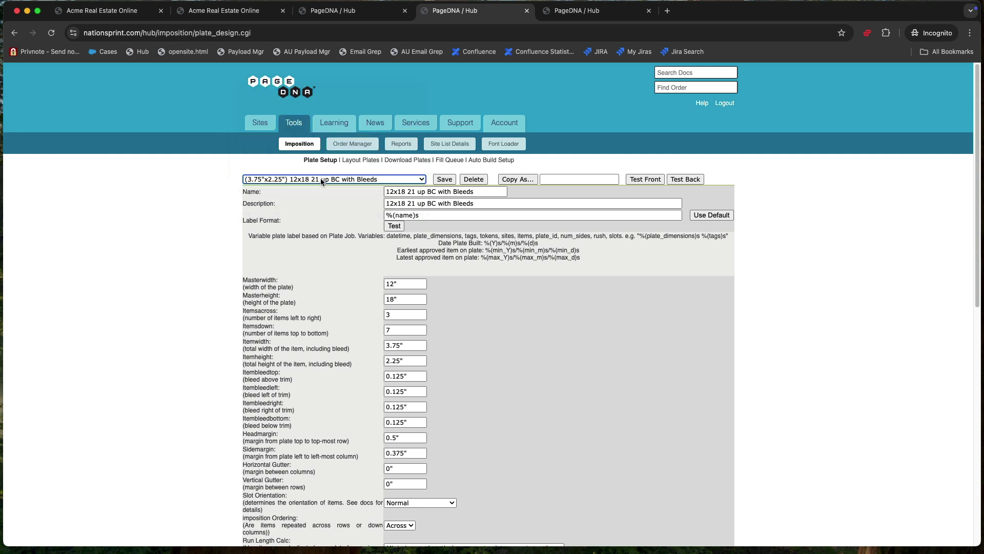
Examine the plate's name, description and label format variables, and test the label format.
triple_click(492, 192)
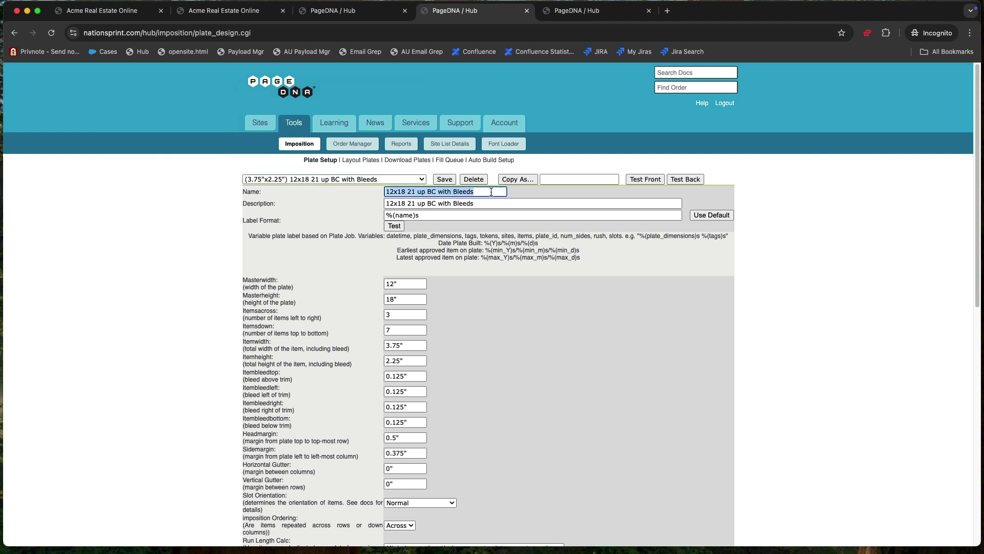
triple_click(488, 204)
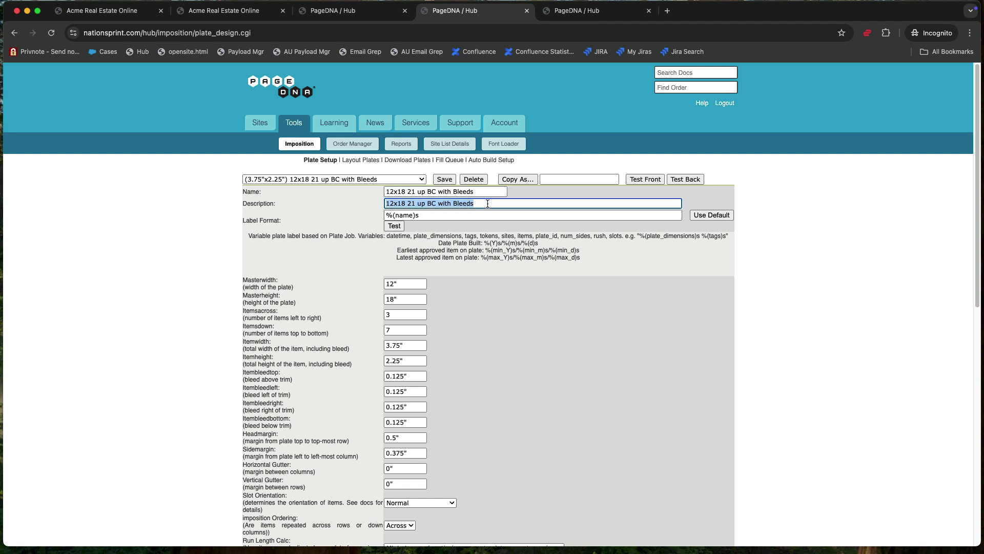
left_click_drag(252, 236, 599, 254)
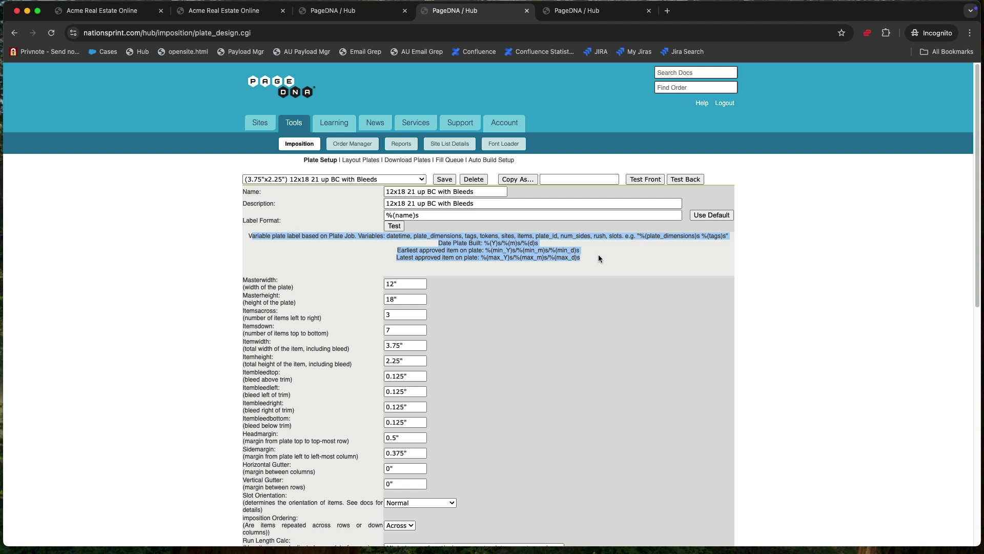
left_click(397, 228)
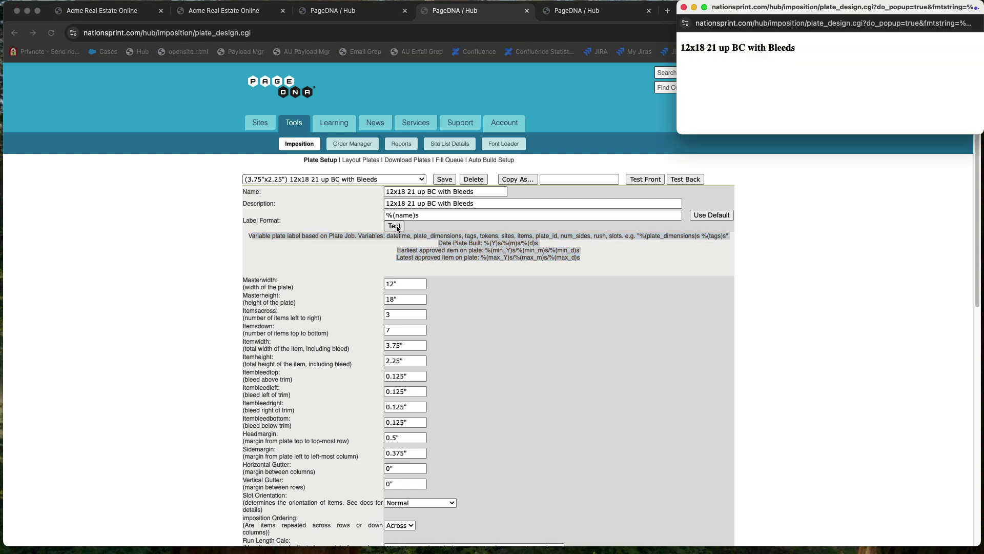
left_click(437, 305)
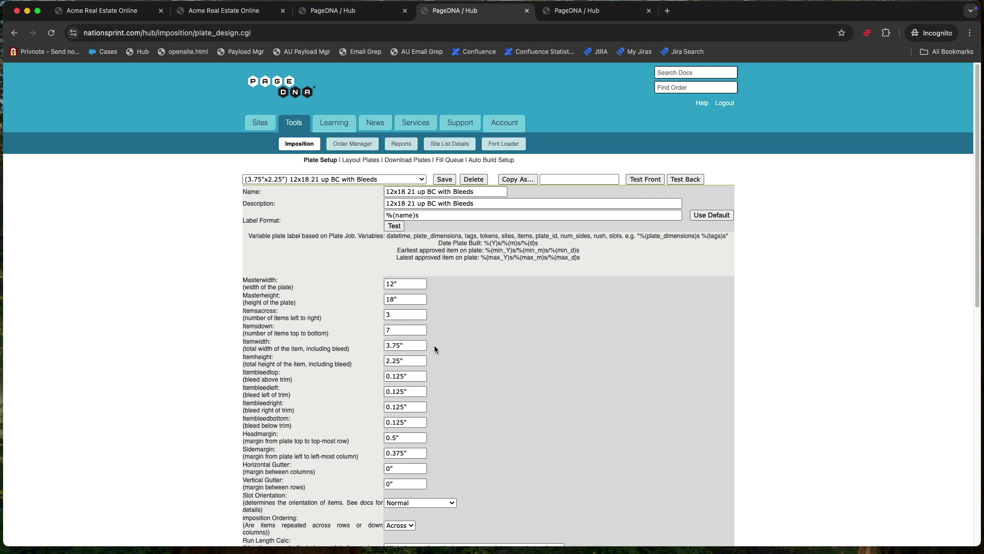
Examine the plate's item bleed, head margin, side margin and horizontal and vertical gutter settings.
left_click_drag(435, 345, 347, 433)
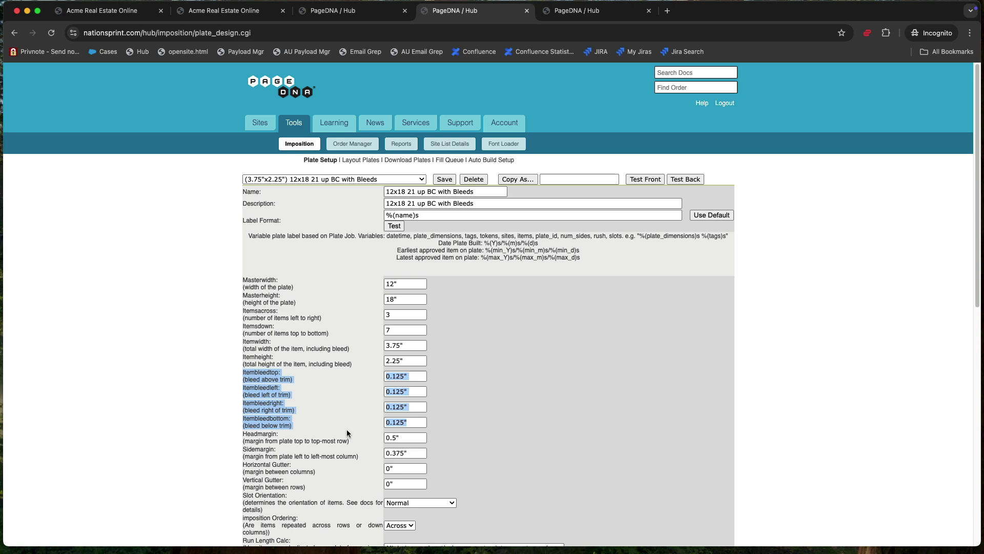
left_click_drag(347, 430, 239, 261)
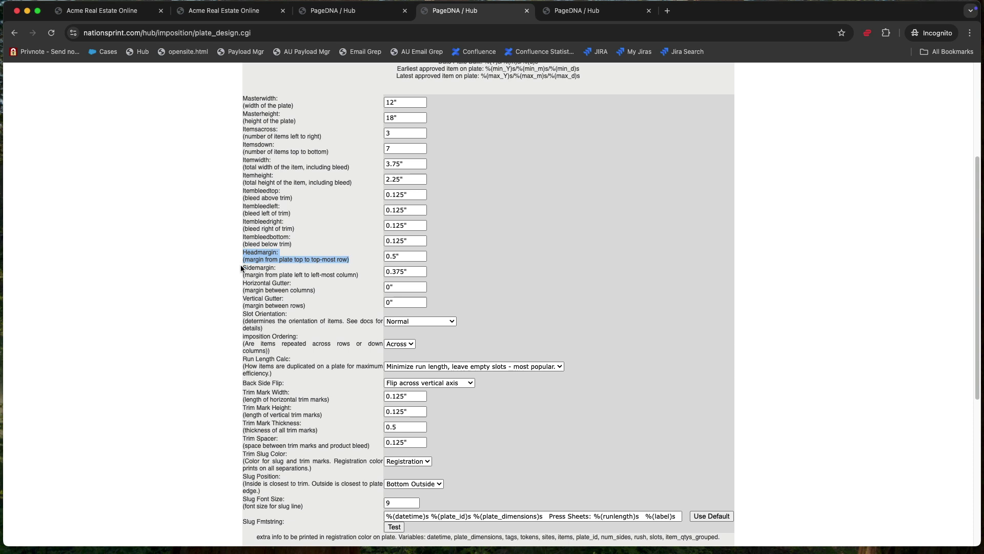
double_click(246, 268)
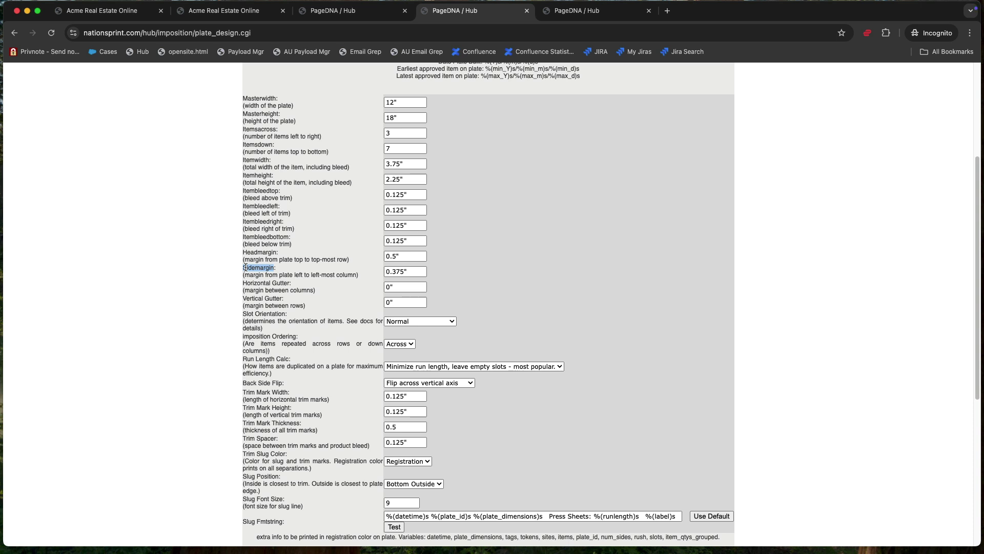
left_click_drag(245, 282, 316, 309)
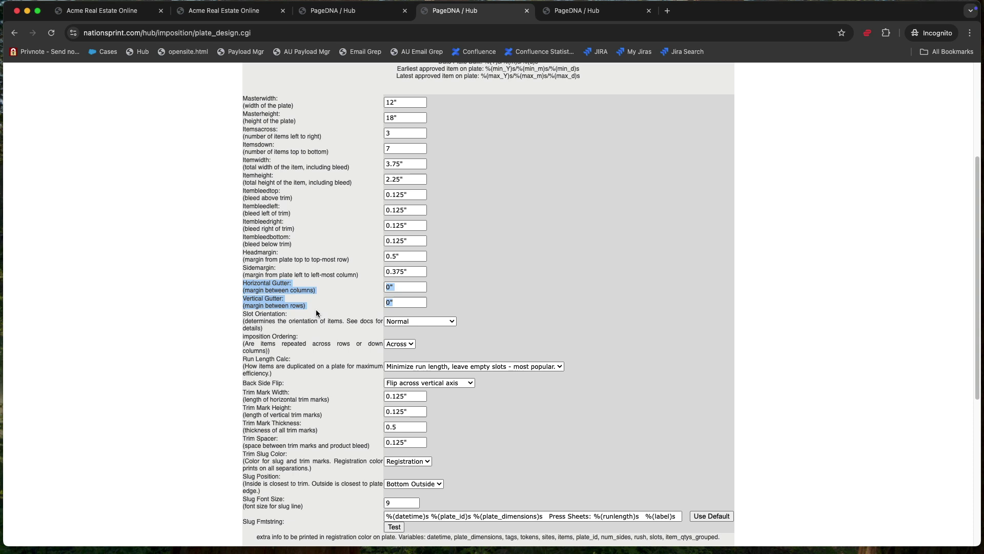
Review the choices for slot orientation, imposition ordering, run length calculation, back side flip and trim slug color.
left_click(421, 321)
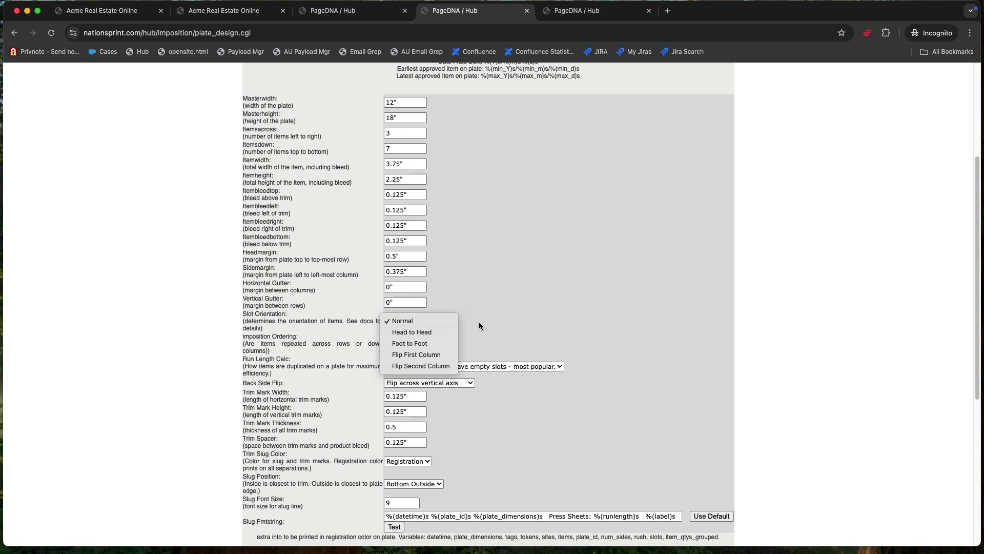
left_click(409, 344)
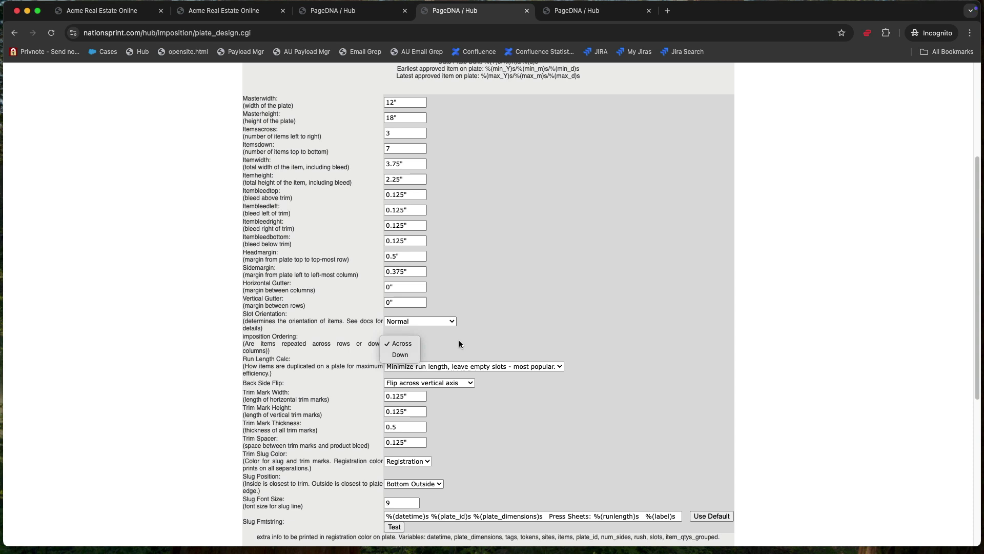
left_click(559, 366)
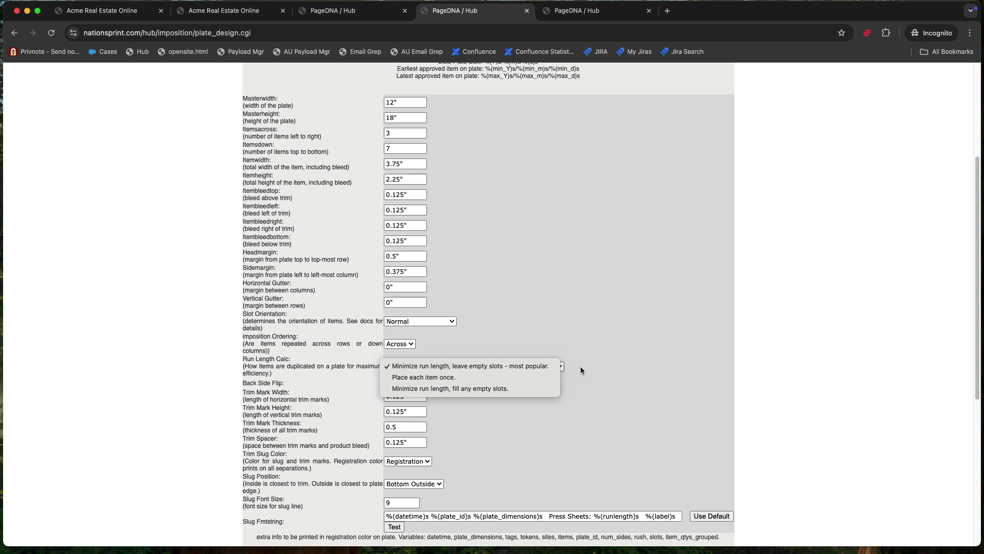
left_click(581, 367)
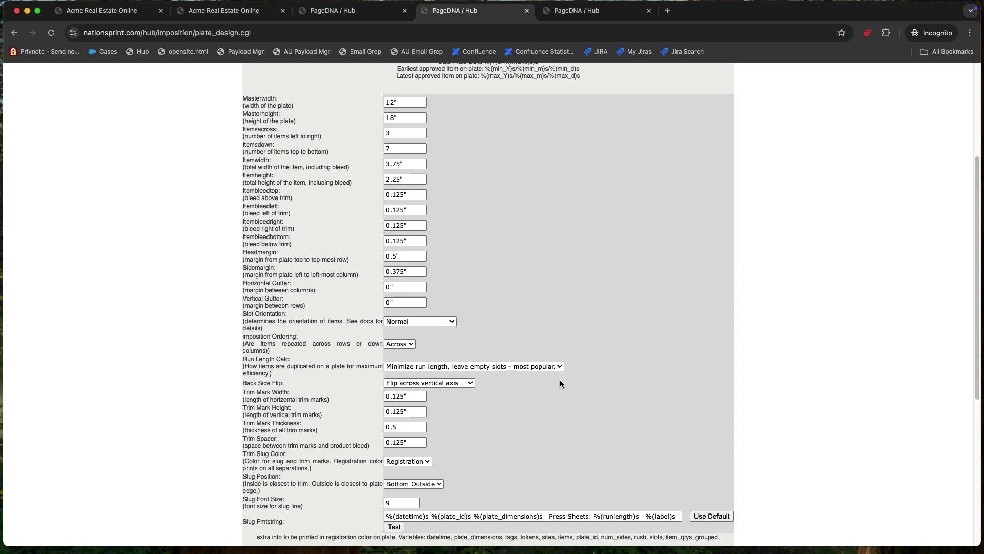
left_click(465, 383)
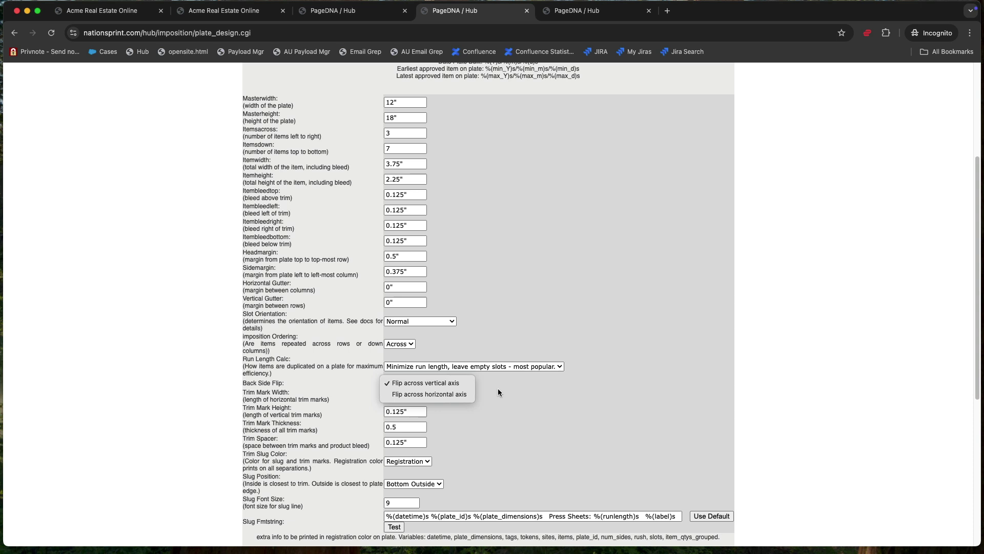
left_click_drag(499, 392, 492, 445)
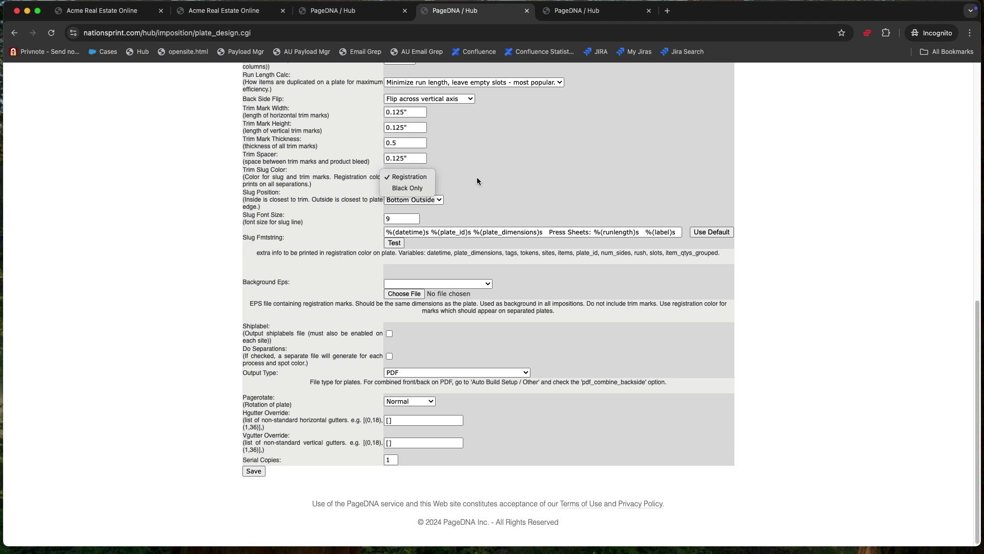
Review the slug position choices and test the slug format string.
left_click(441, 200)
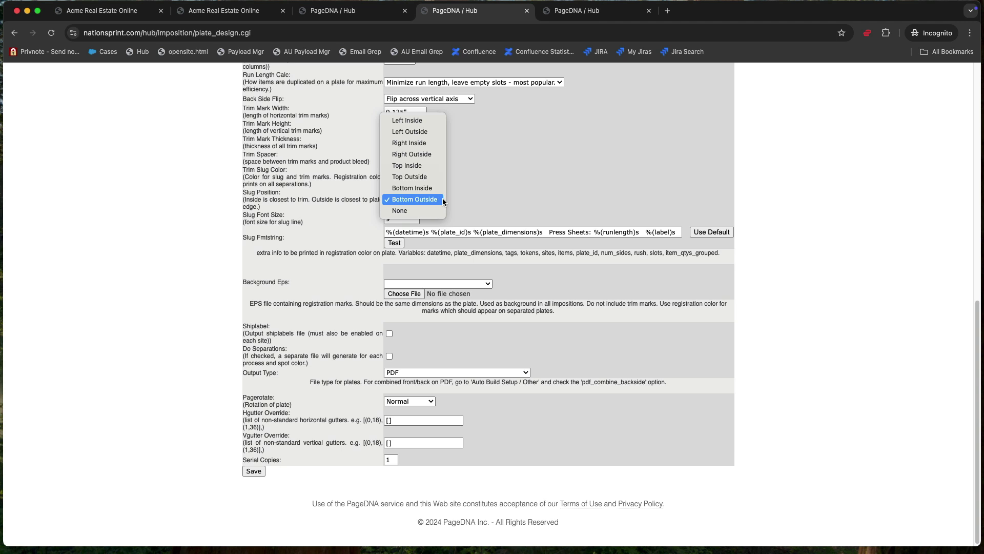
left_click(500, 258)
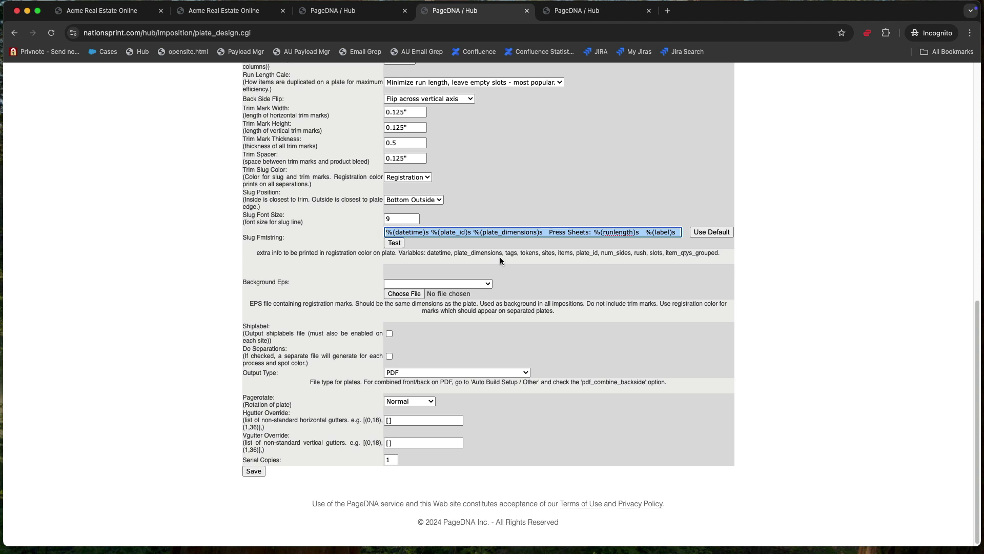
left_click(396, 245)
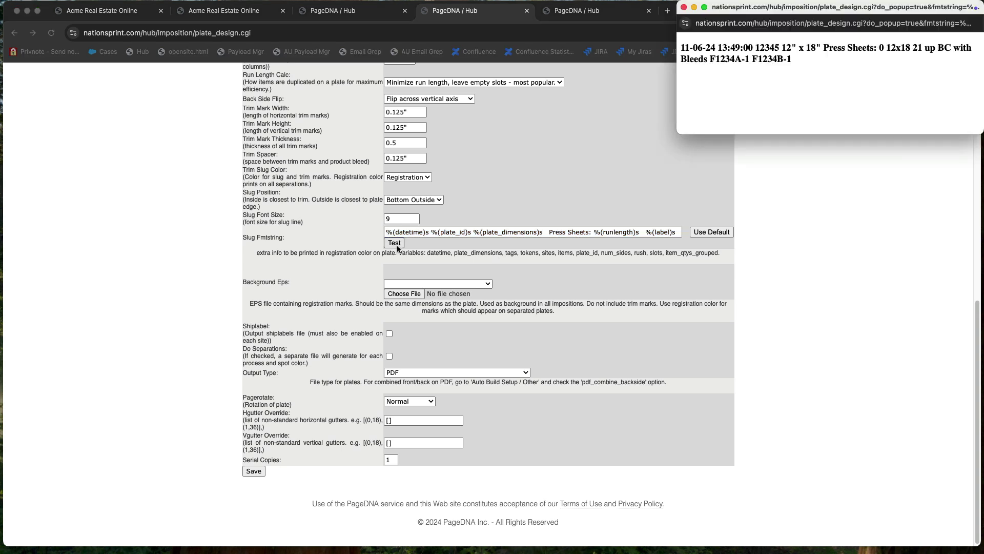
left_click(499, 284)
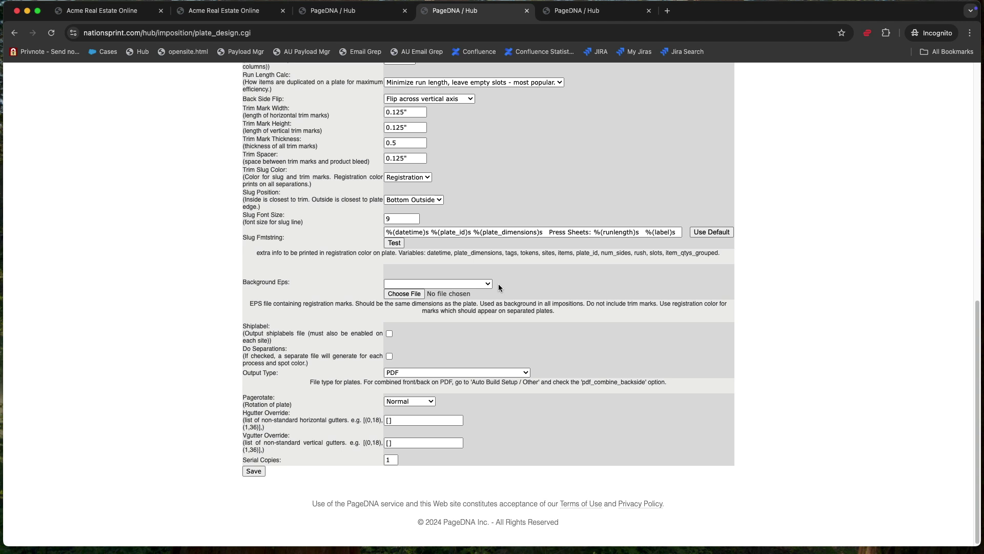
Examine the shiplabel and separations settings and review the output type and page rotation choices.
double_click(288, 329)
triple_click(318, 364)
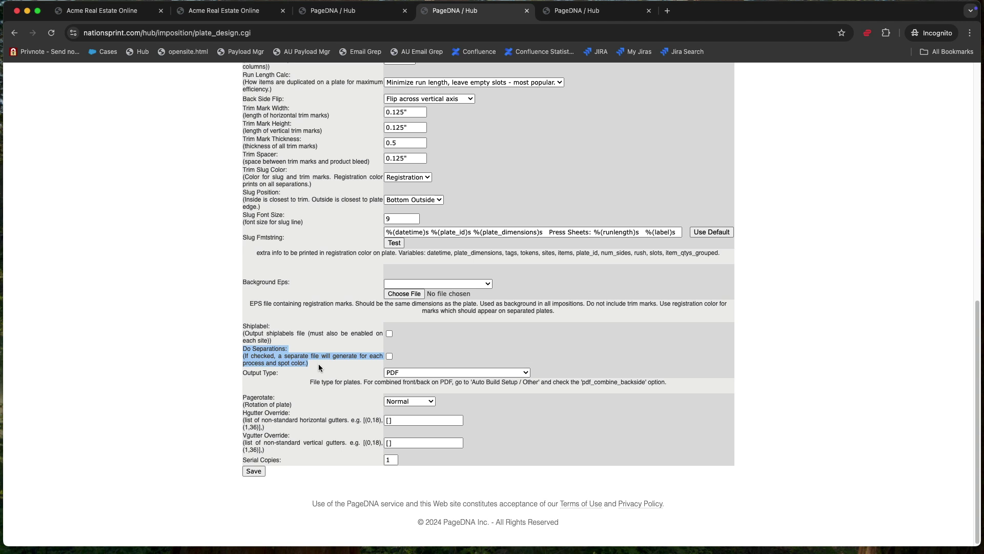
left_click(526, 372)
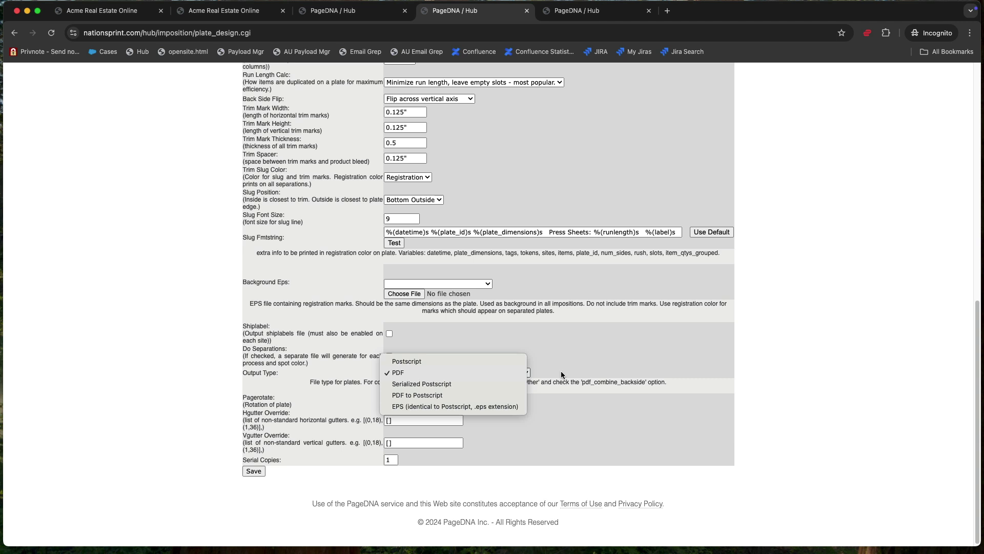
left_click(561, 371)
left_click(456, 402)
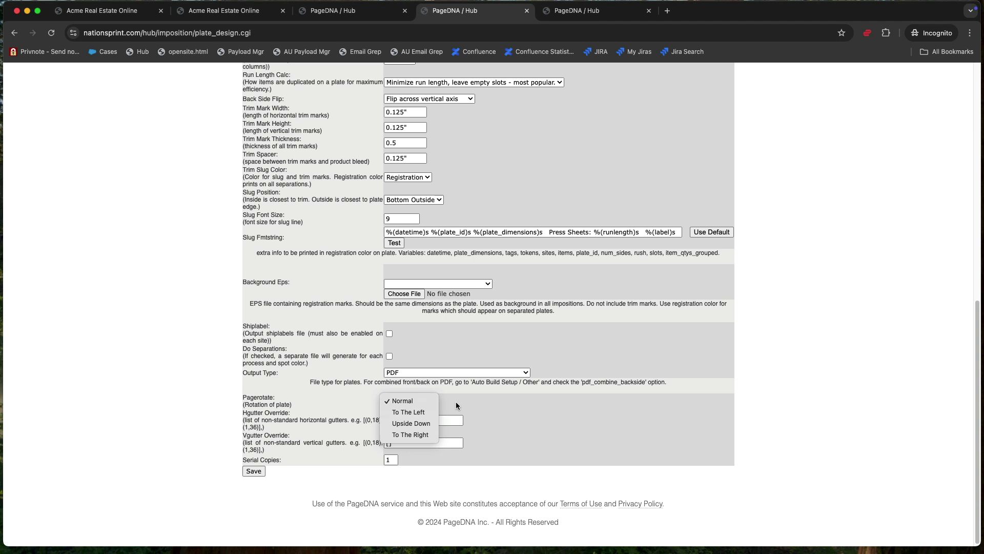
left_click(456, 402)
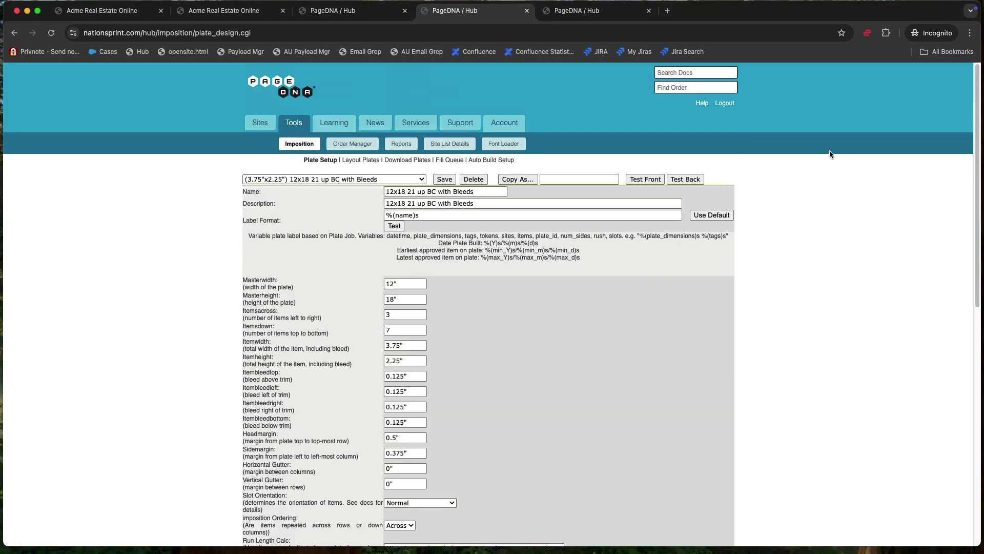
Generate and download the front test PDF of the 12x18 21 up BC with Bleeds plate, closing its preview.
left_click(645, 180)
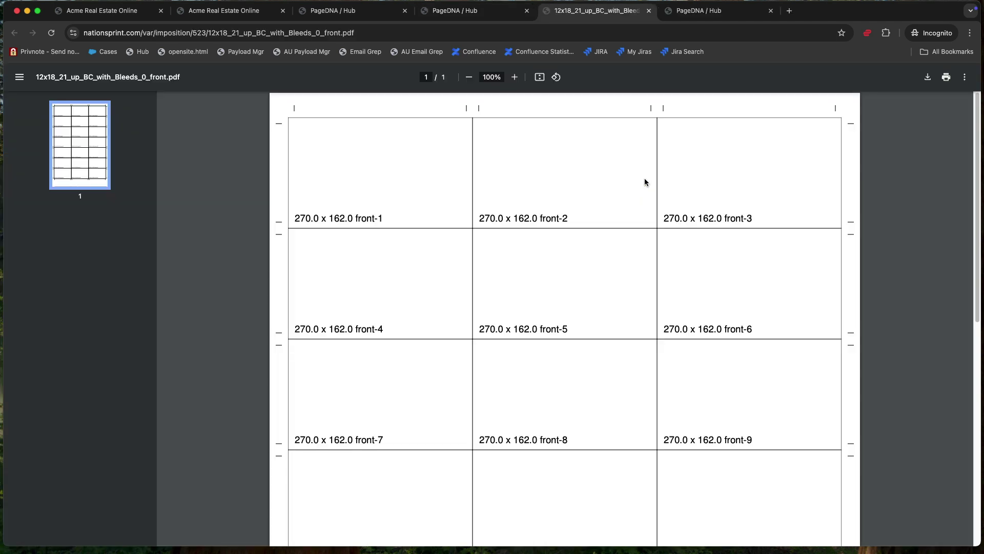
left_click(928, 78)
key("super+w")
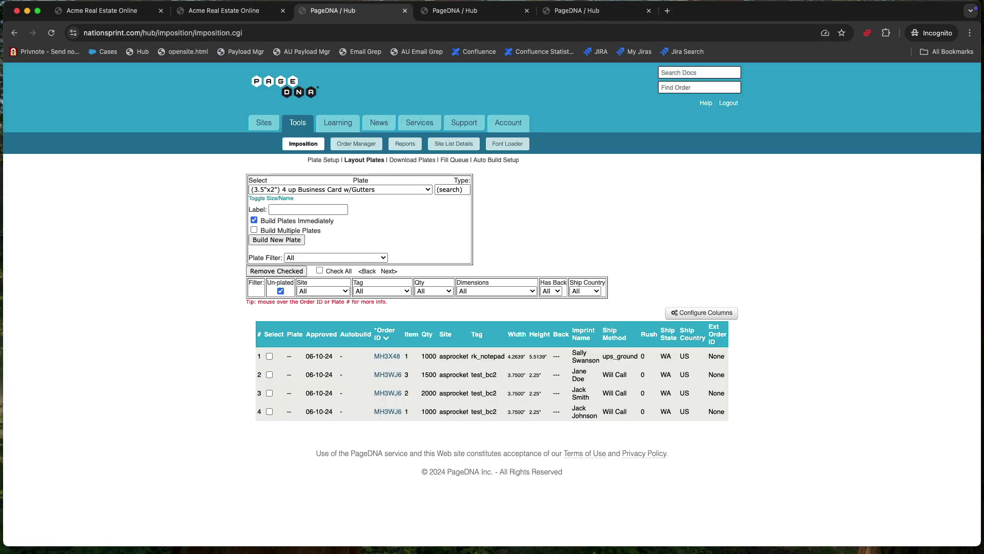